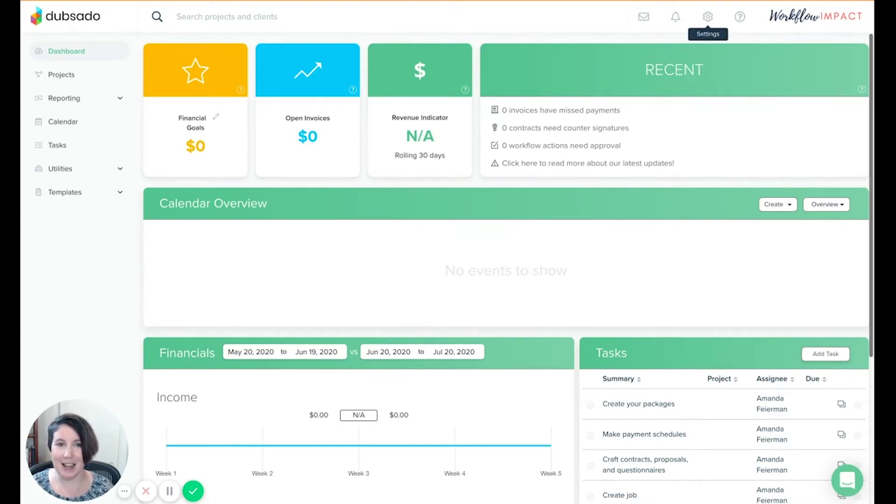
Step: Add the Workflow Impact logo to the branding settings, set the form and link button color to FF4040, and save
left_click(707, 17)
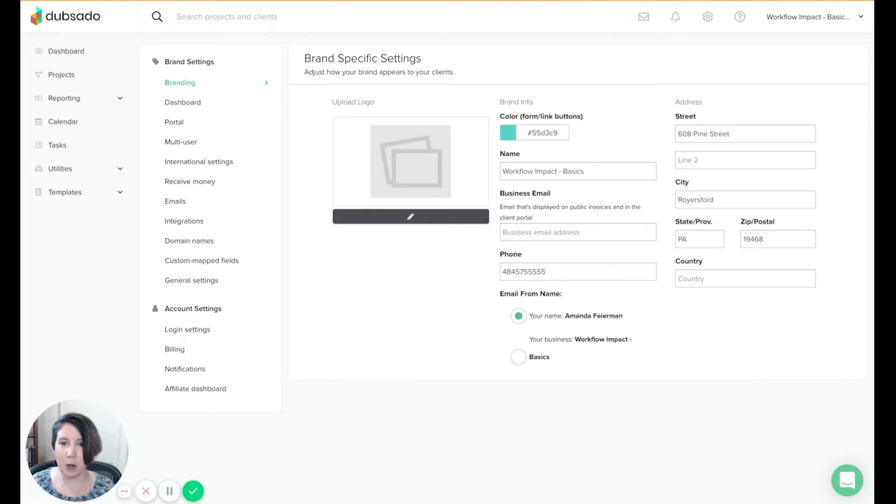
left_click(506, 135)
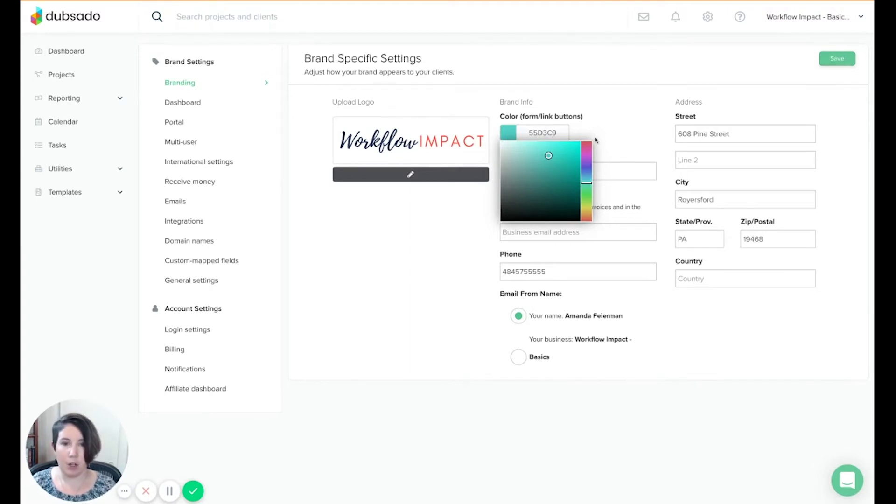
double_click(541, 132)
type("ff4040")
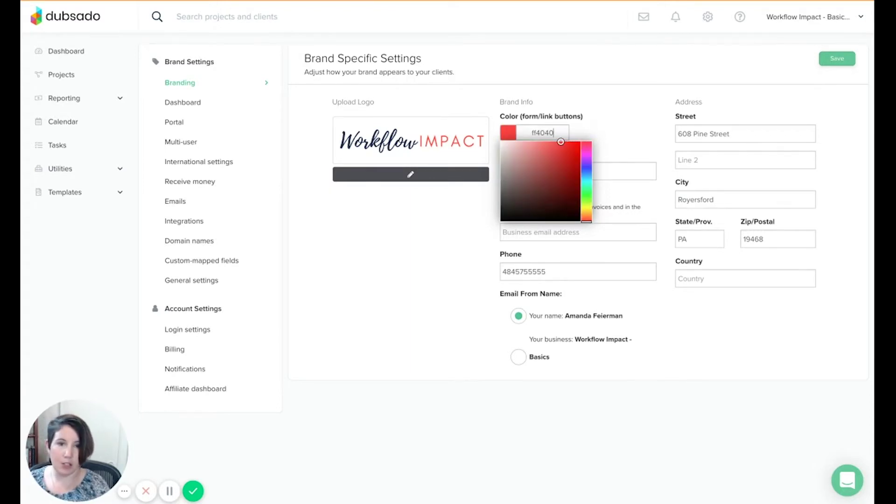
left_click(625, 149)
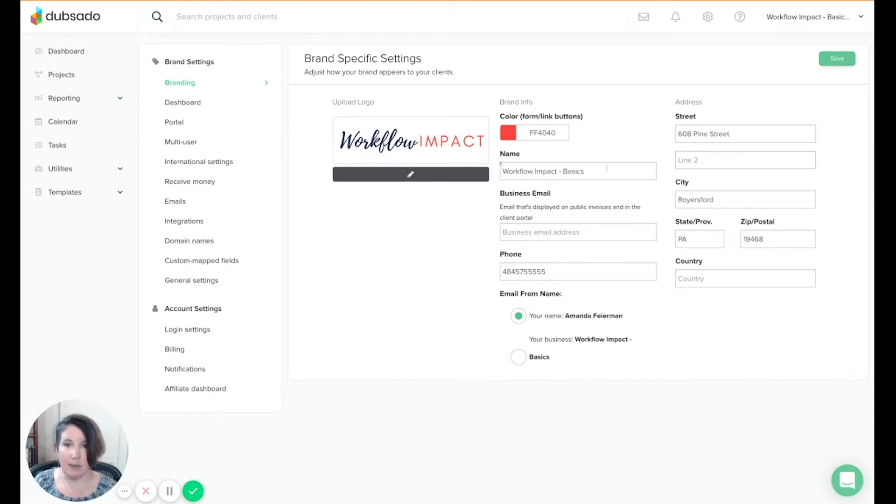
left_click(511, 233)
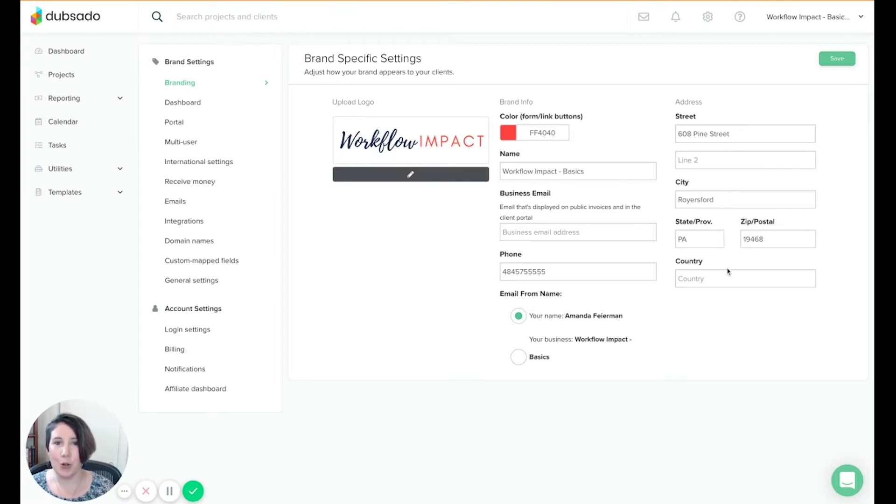
left_click(840, 64)
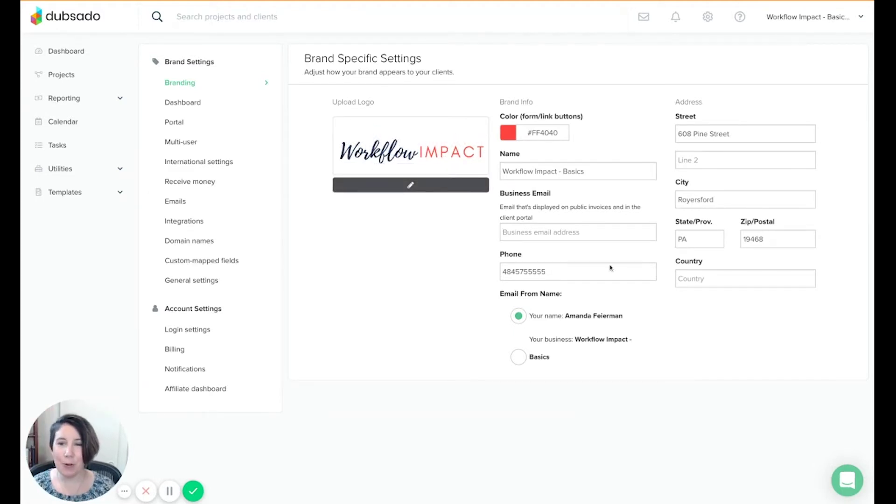
Step: Set the base country for receiving money to United States, choose the currency to receive, and save
left_click(191, 186)
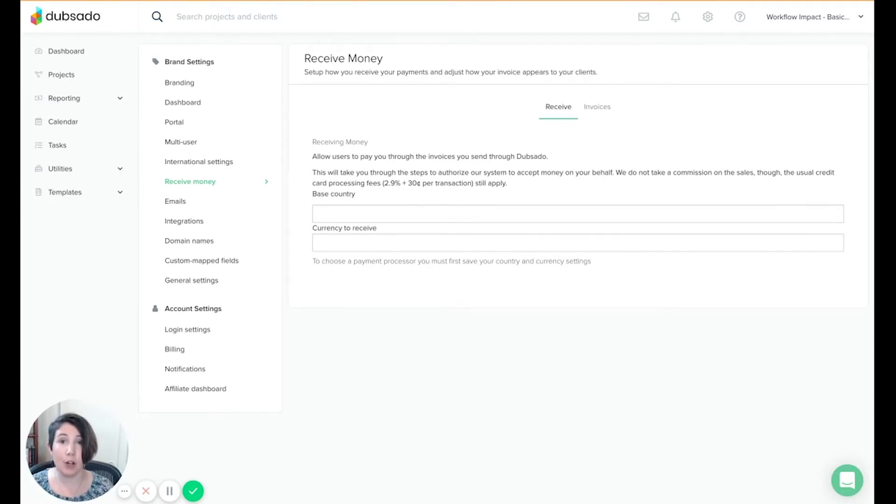
left_click(337, 214)
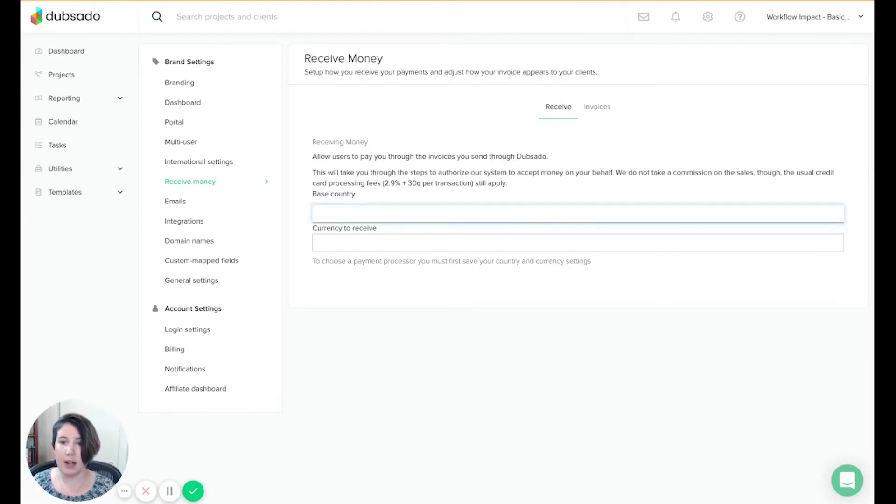
left_click(458, 380)
left_click(361, 298)
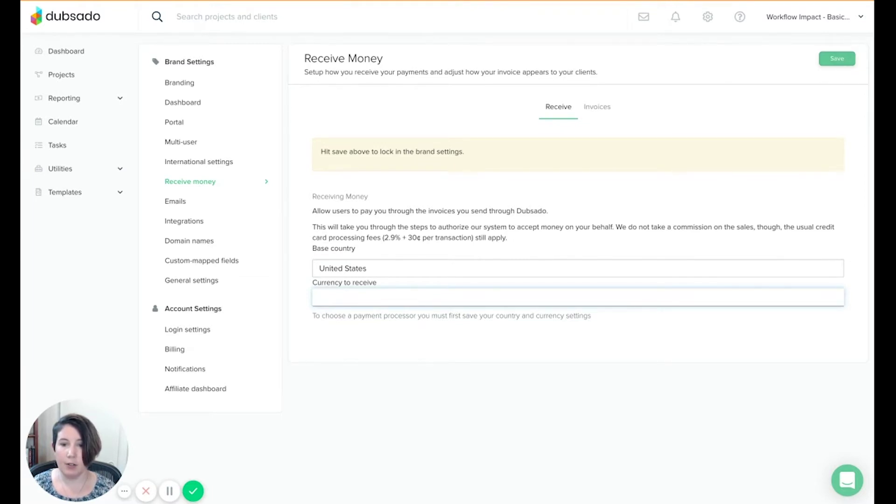
left_click(564, 324)
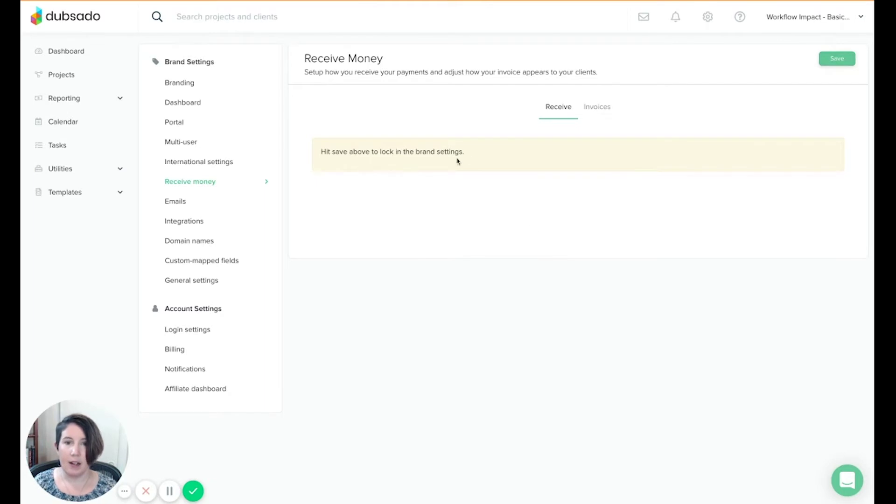
left_click(837, 59)
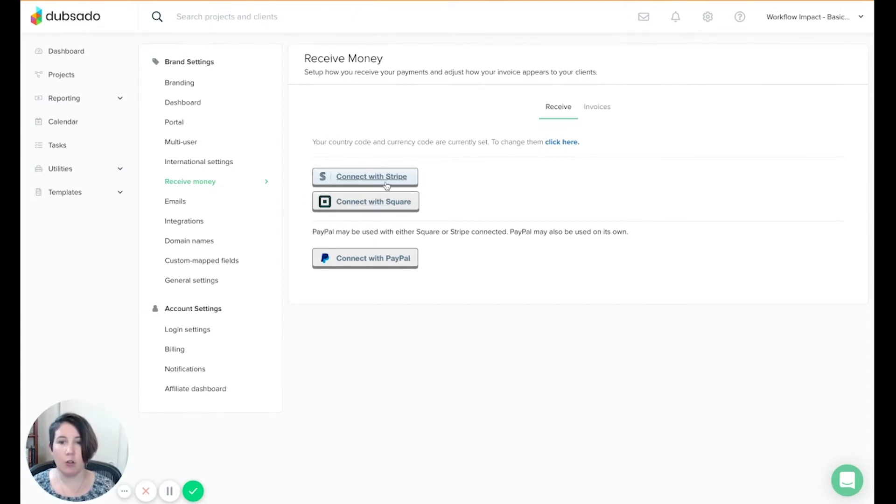
Step: Open the Stripe connection for receiving payments and look through its account activation form
left_click(371, 177)
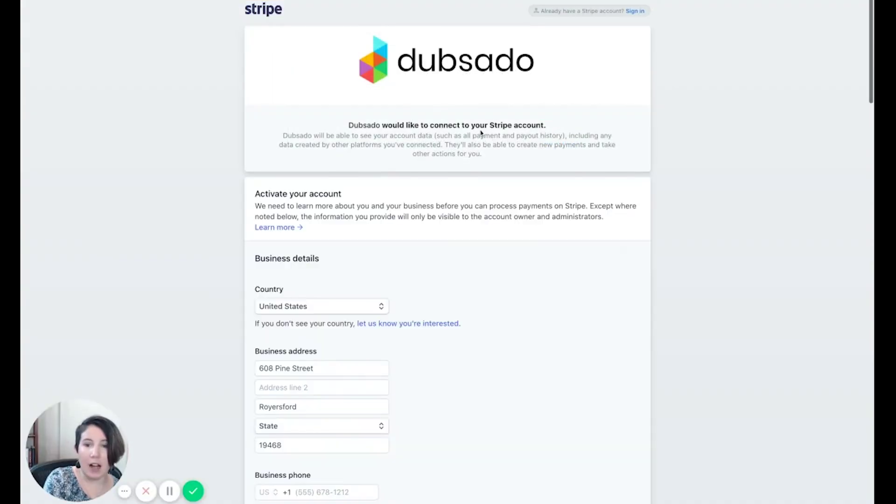
scroll(484, 249, "down", 3)
scroll(484, 248, "down", 3)
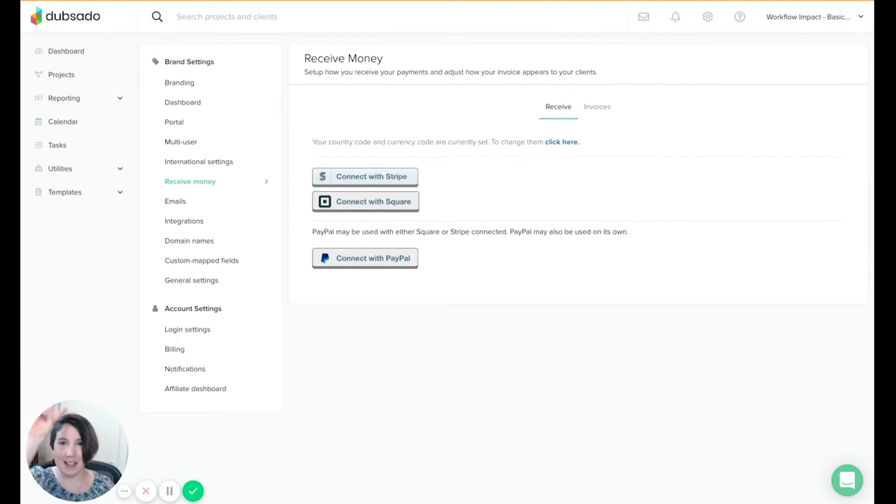
Step: Review the international and email settings, and select the brand email address used for forwarding incoming mail
left_click(200, 161)
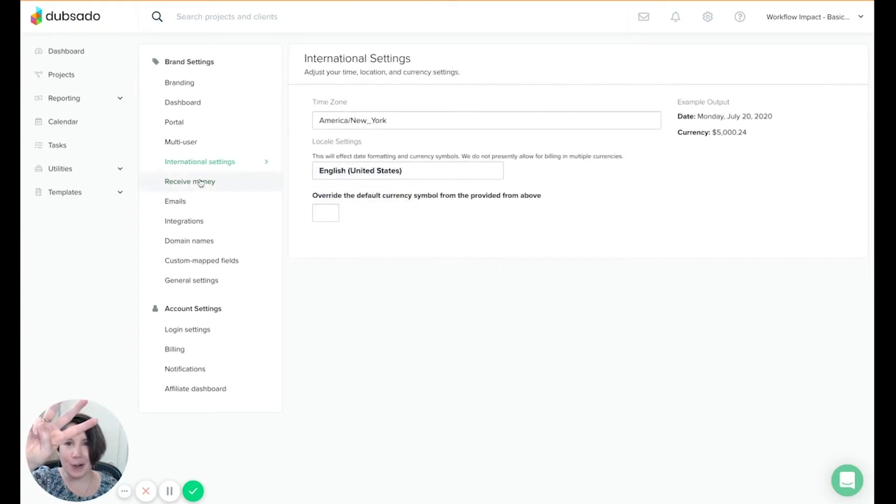
left_click(186, 201)
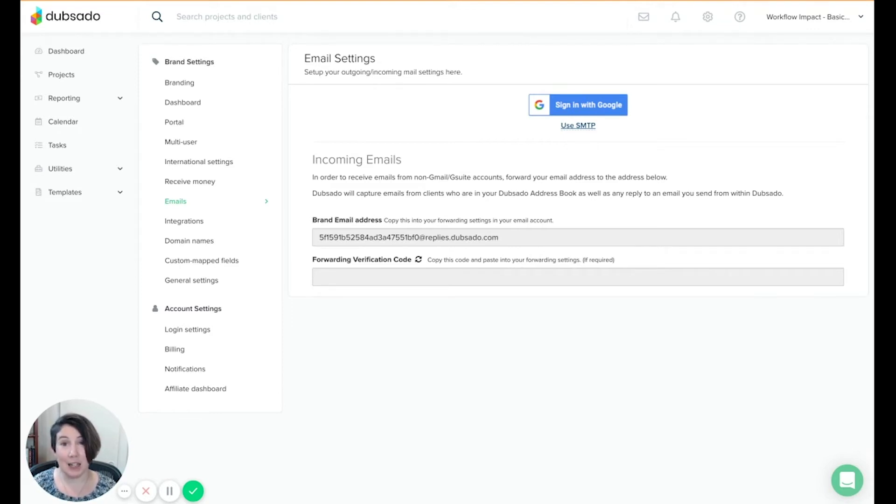
left_click(444, 237)
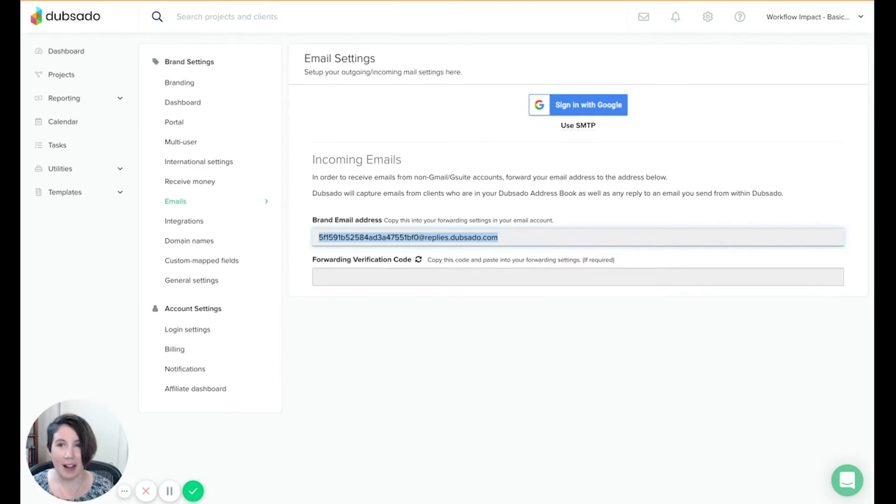
Step: Look through the calendar's settings, events list and month view
left_click(76, 124)
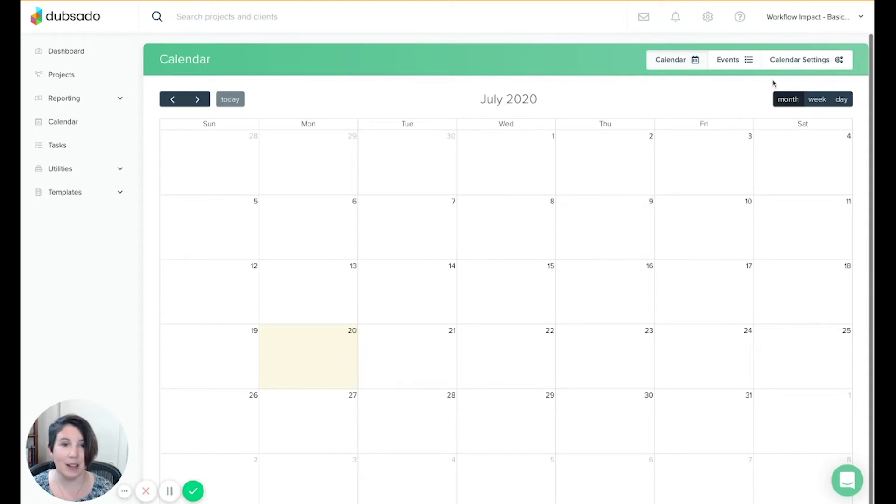
left_click(802, 61)
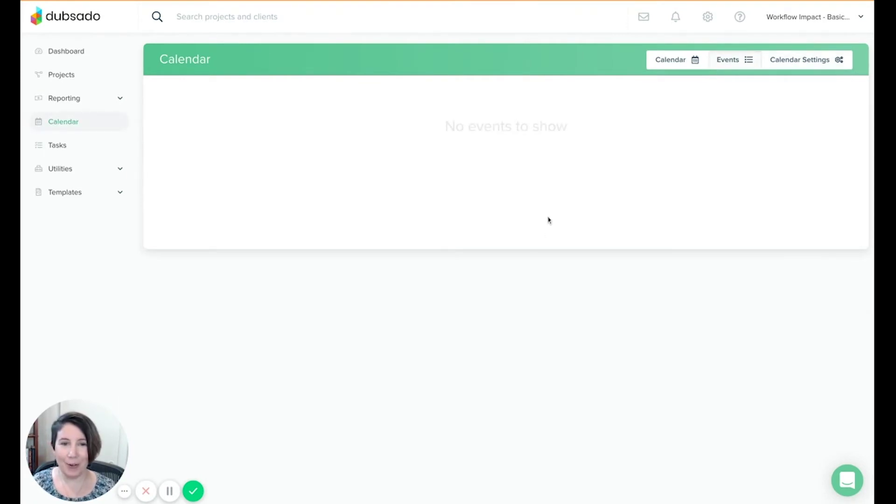
left_click(673, 64)
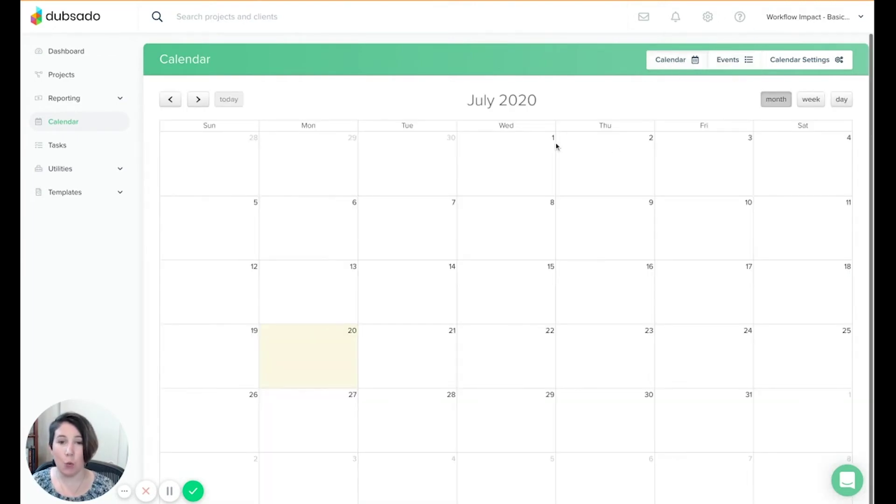
Step: Review the dashboard overview, including the financials and the task list
left_click(83, 56)
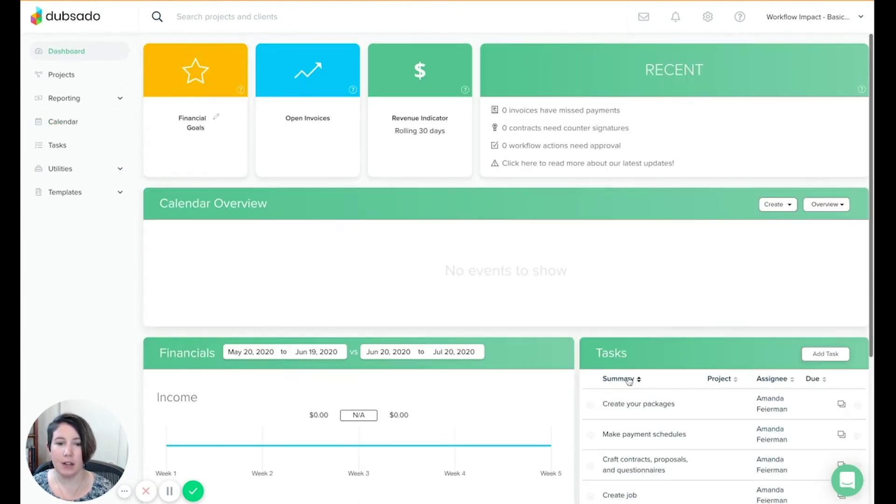
scroll(629, 382, "down", 1)
scroll(629, 382, "down", 4)
scroll(629, 382, "up", 4)
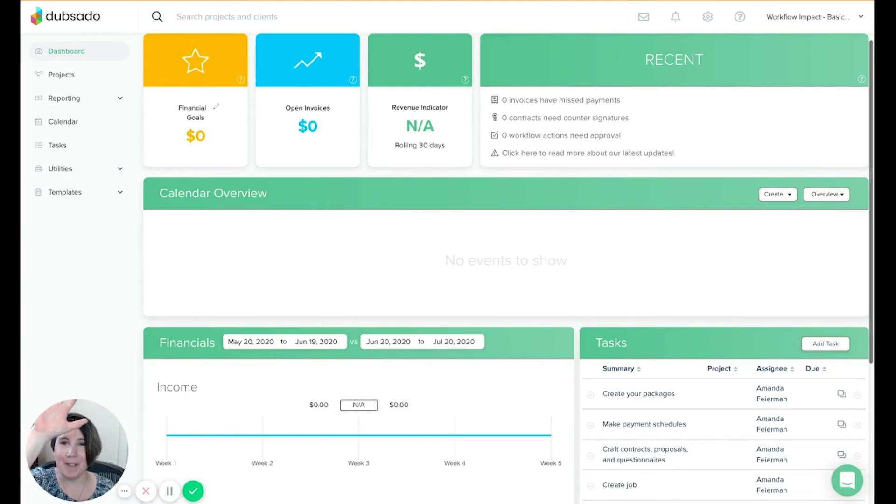
scroll(508, 268, "up", 1)
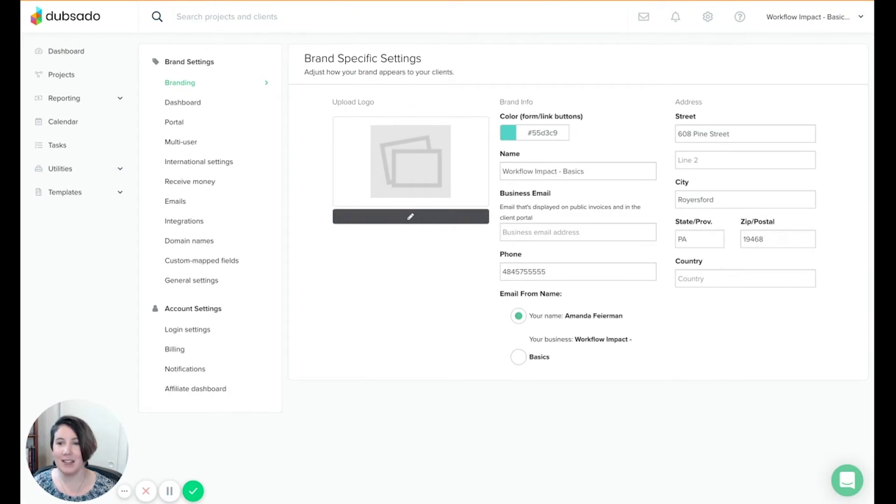
Step: Hide the welcome message and logo in the client portal, and upload the desktop and mobile portal banners
left_click(176, 123)
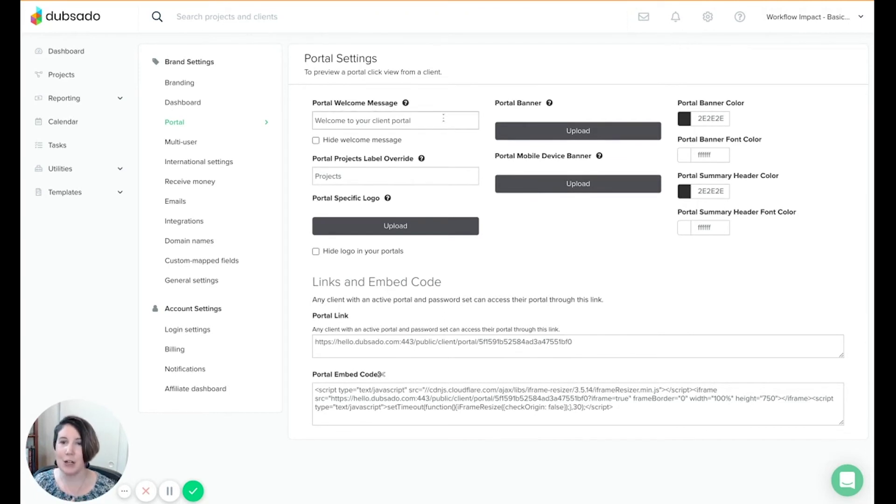
left_click(316, 140)
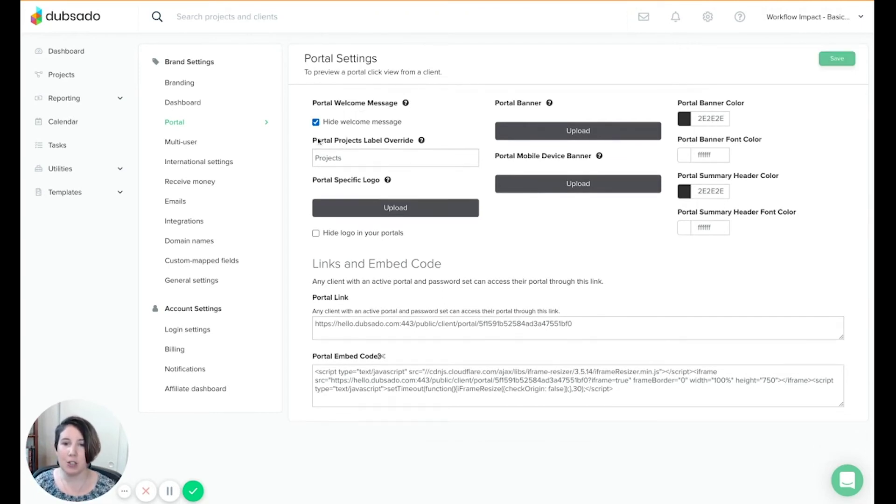
left_click(316, 234)
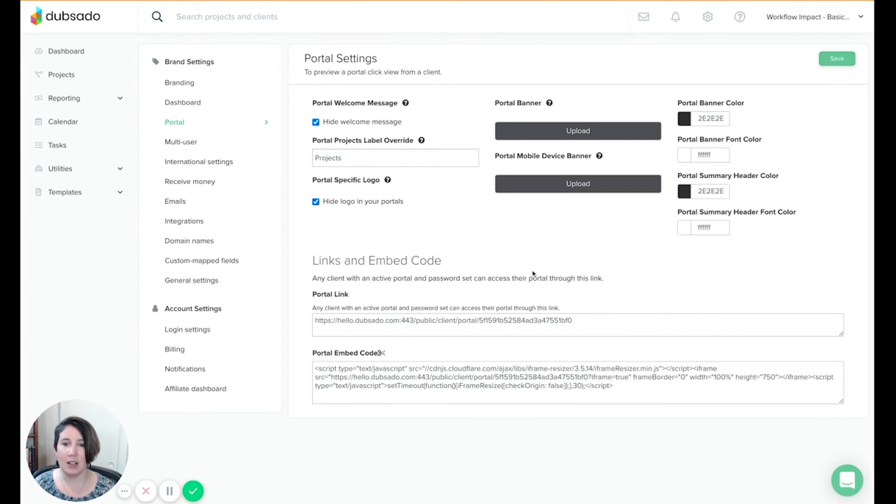
left_click(539, 138)
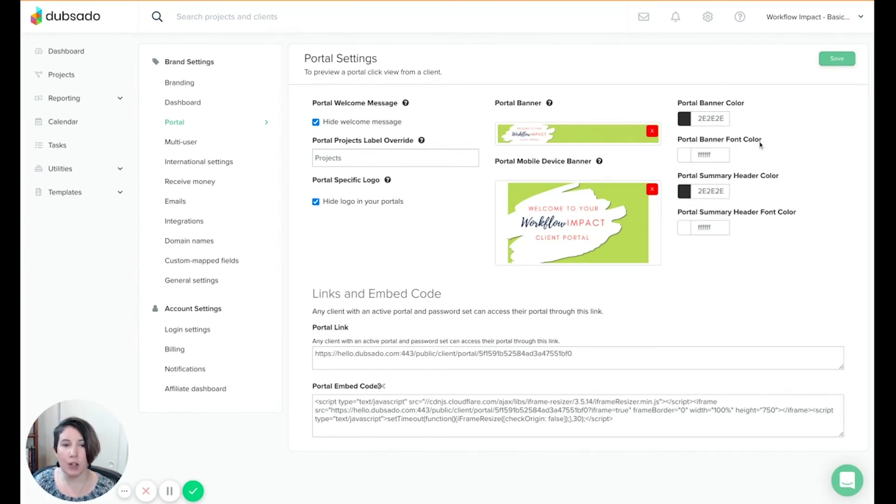
Step: Set the portal banner color and portal summary header color to BADA55, and save the portal settings
left_click(683, 122)
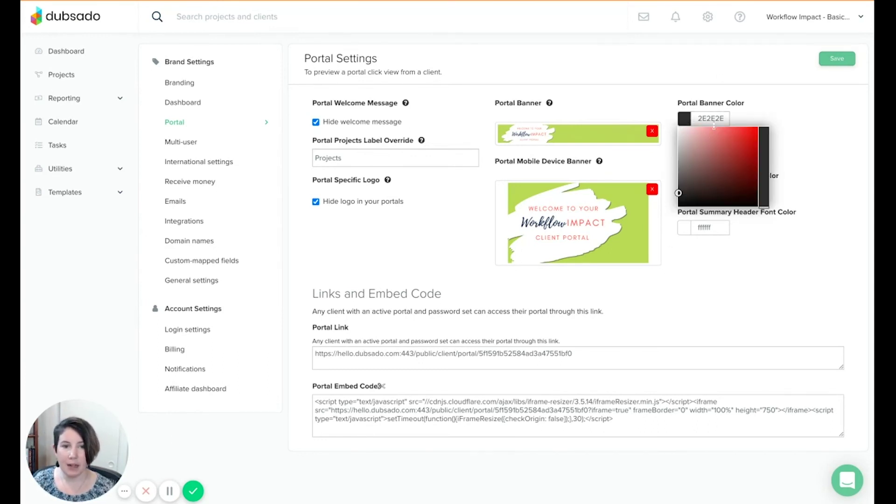
double_click(714, 118)
type("bad")
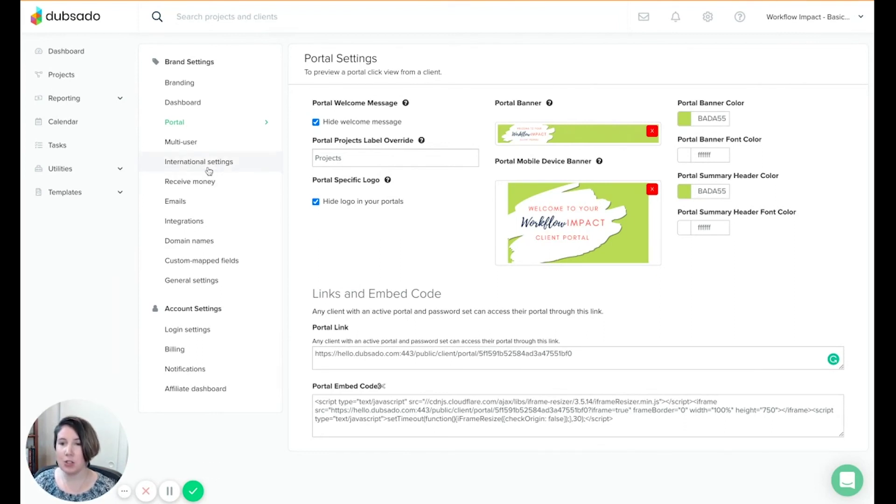
Step: Select the portal link, and open the portal password for editing in the Sample Client's address book profile
triple_click(419, 353)
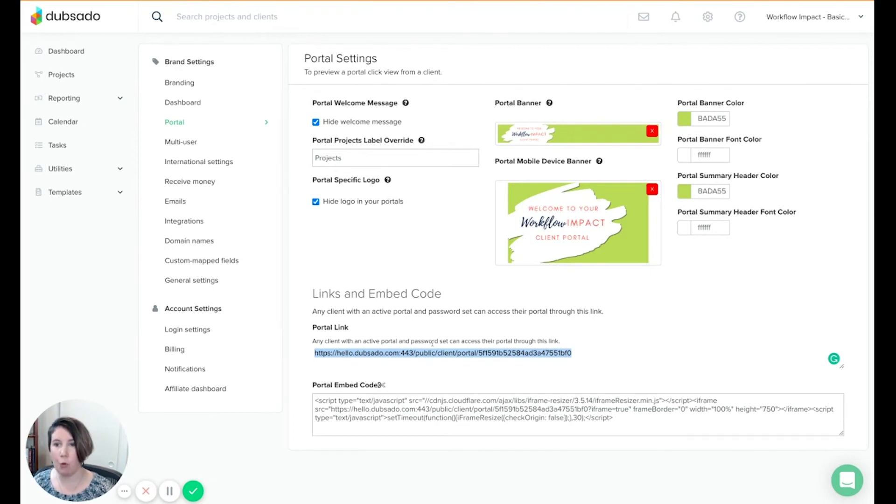
left_click(121, 170)
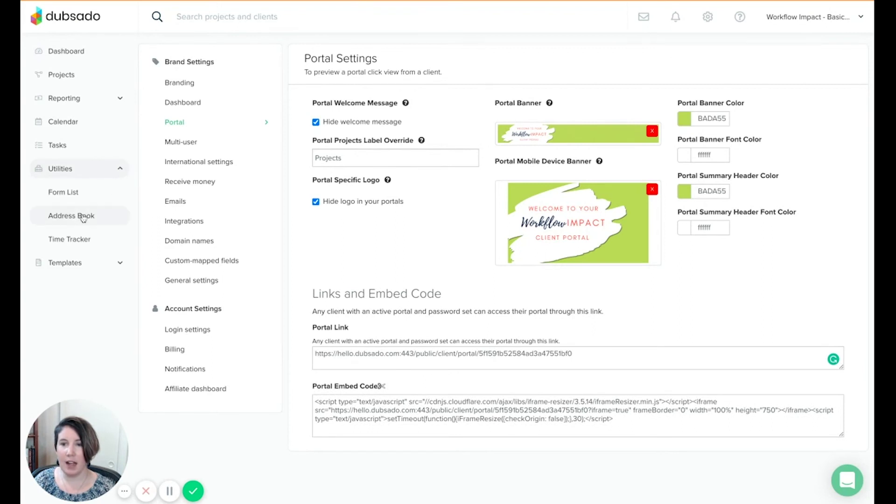
left_click(82, 216)
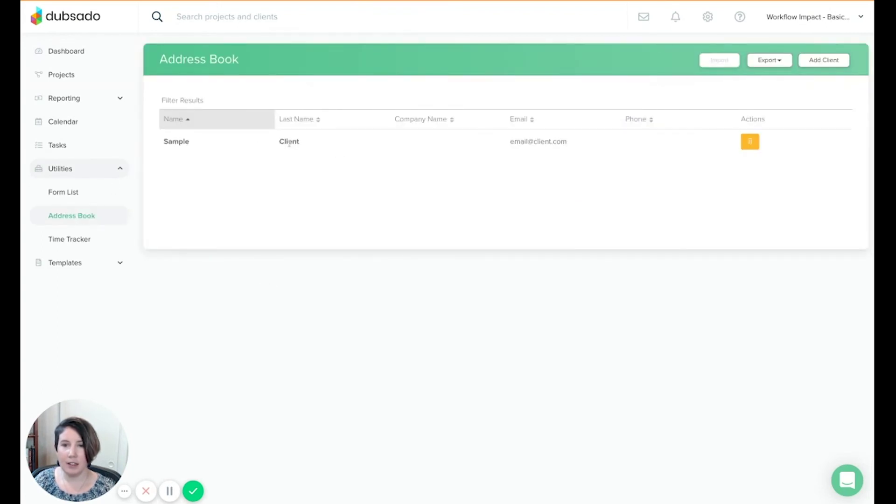
left_click(290, 145)
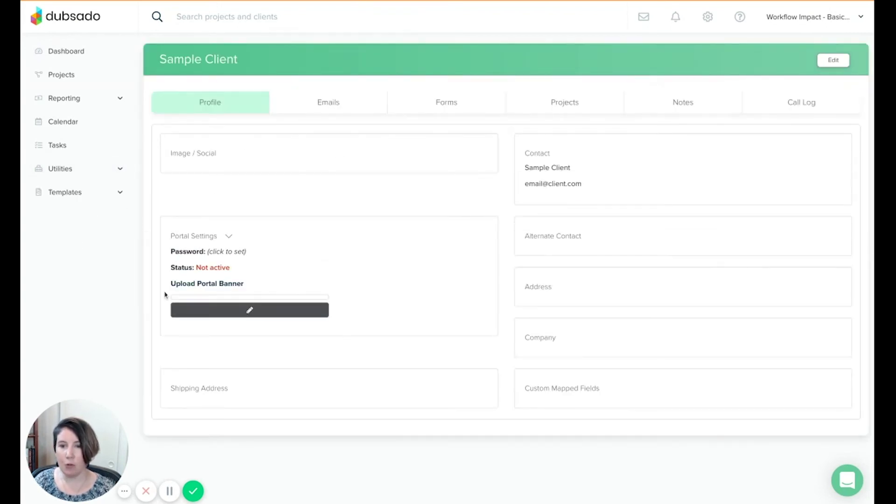
left_click(229, 237)
left_click(251, 252)
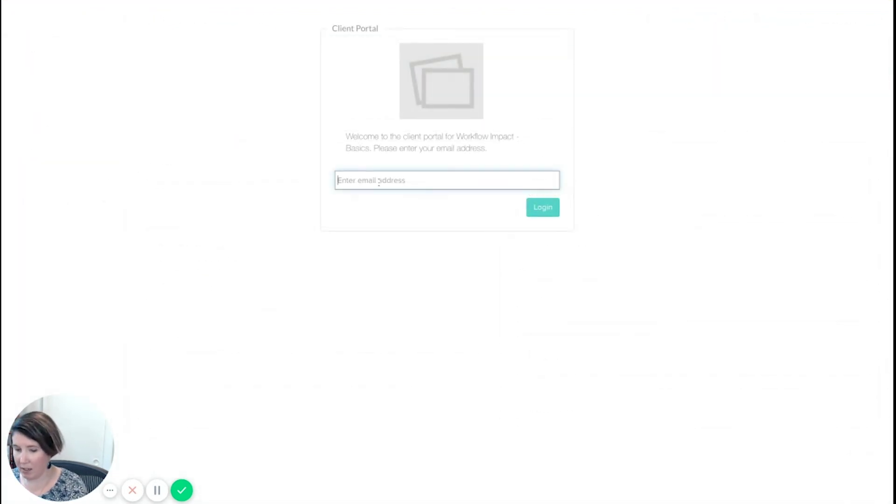
Step: Log in to the client portal with the sample client's email address
type("email@")
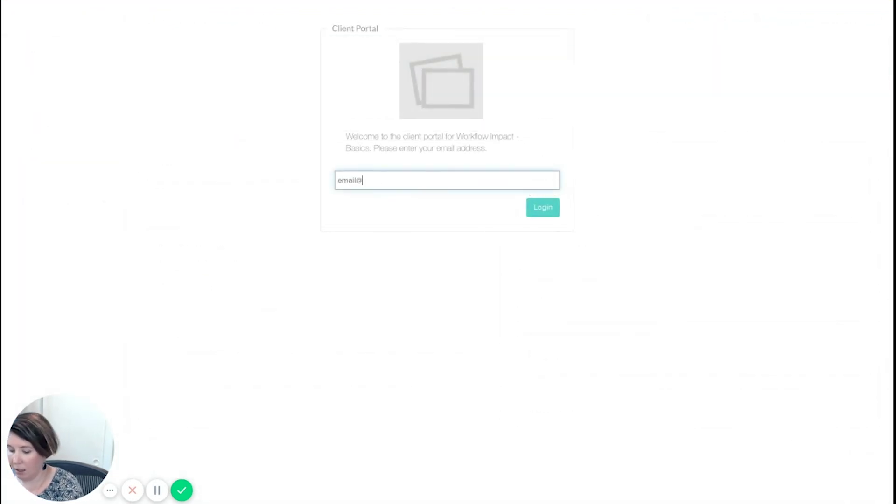
type("client.com")
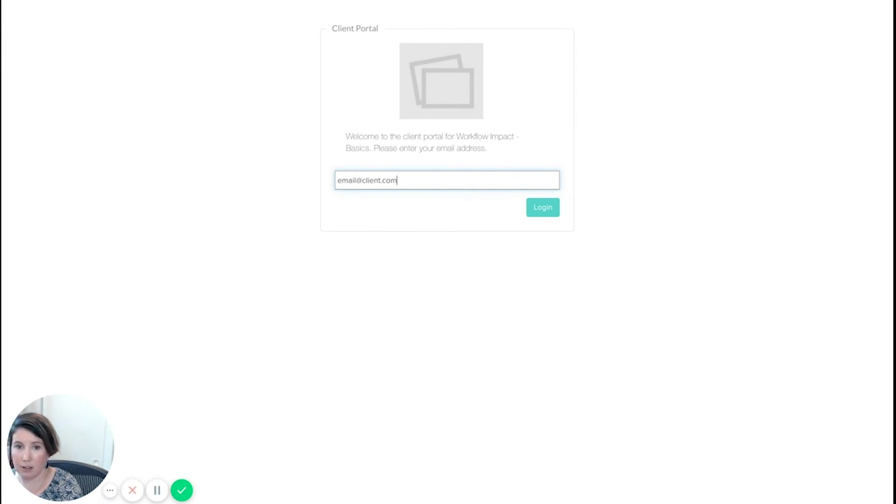
key("Return")
left_click(367, 177)
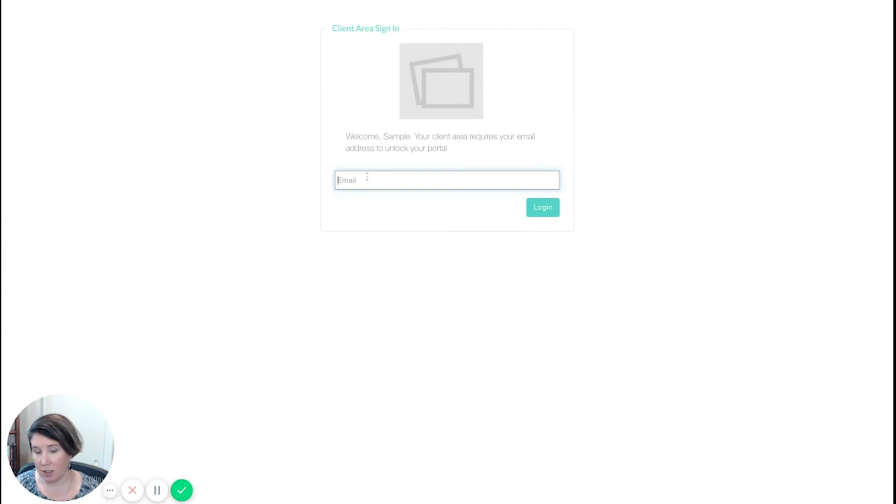
type("e")
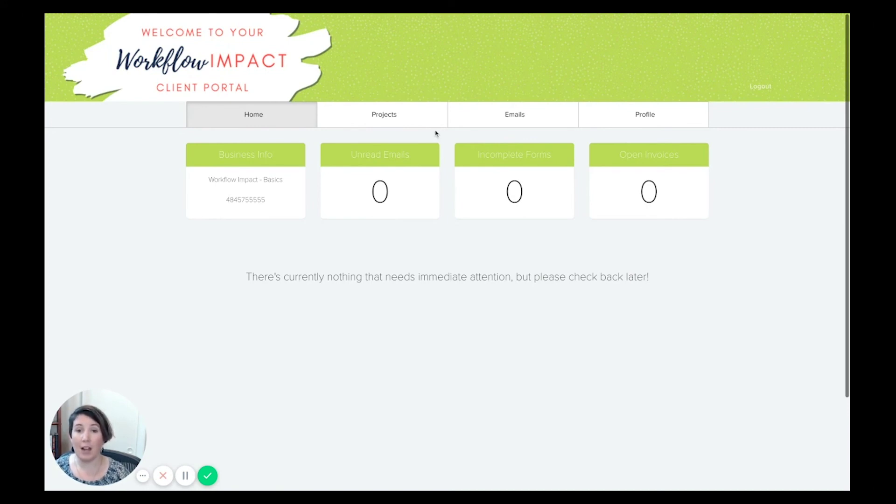
Step: Look through the client portal's Projects, Emails and Profile pages, and return to Home
left_click(414, 120)
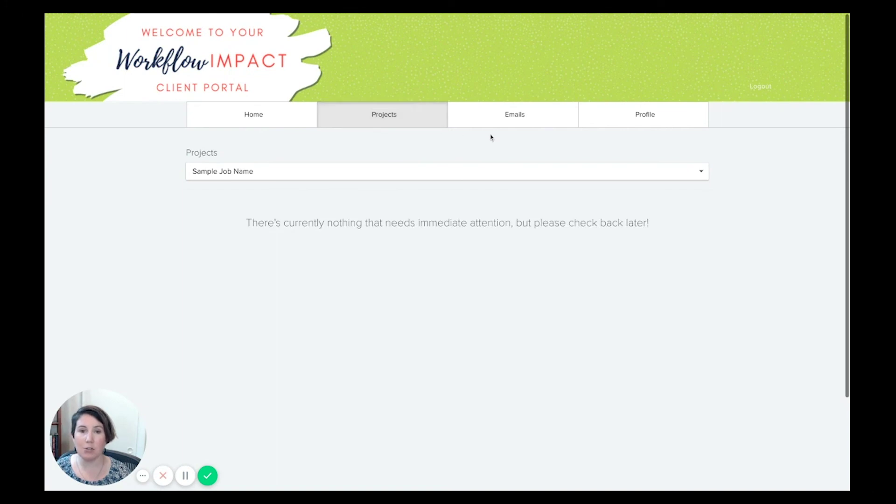
left_click(495, 120)
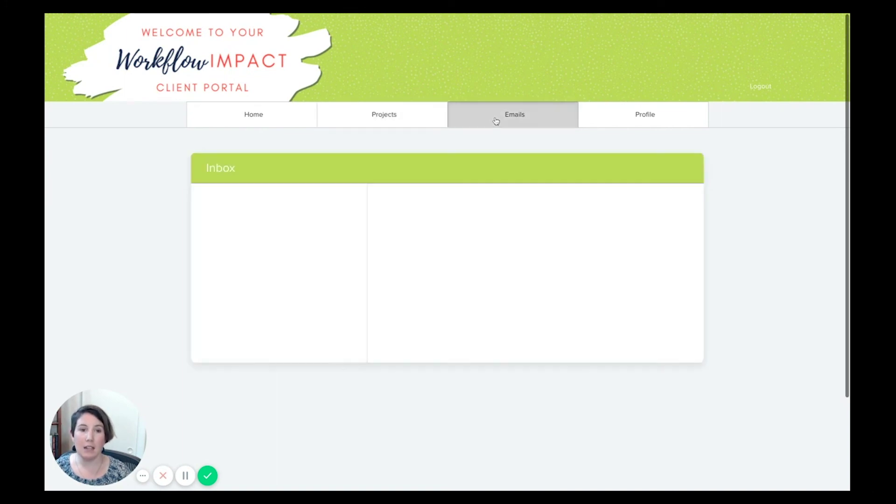
left_click(627, 124)
left_click(251, 115)
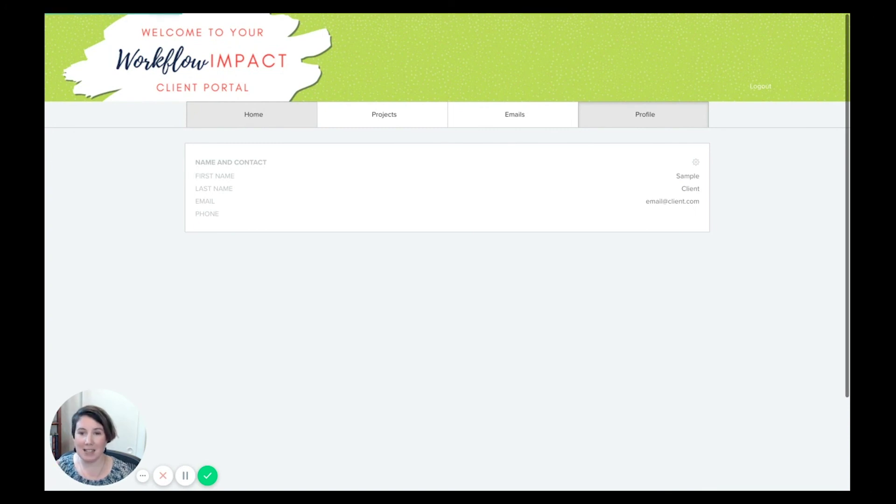